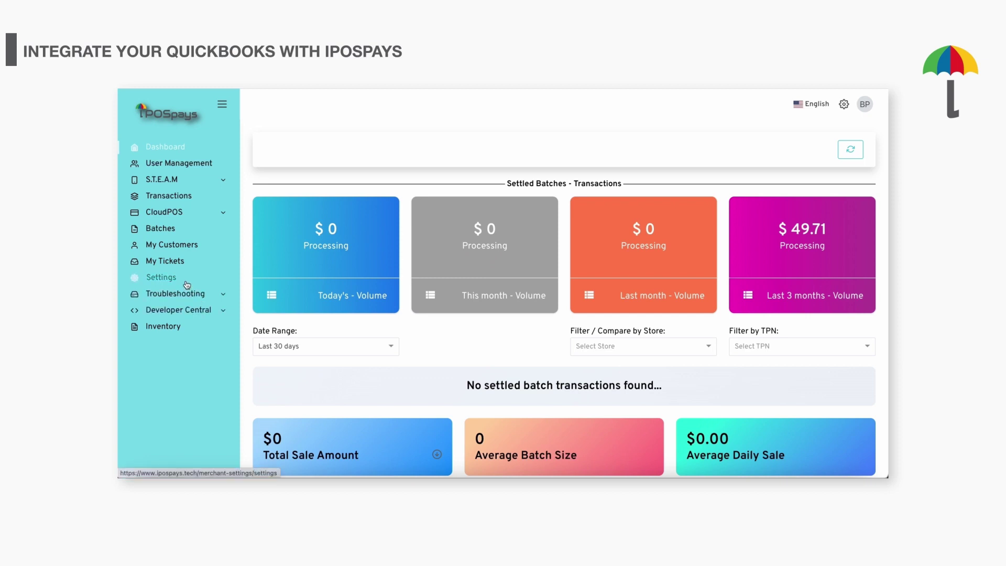
- Enable the QuickBooks integration in Settings and begin connecting to QuickBooks
left_click(187, 280)
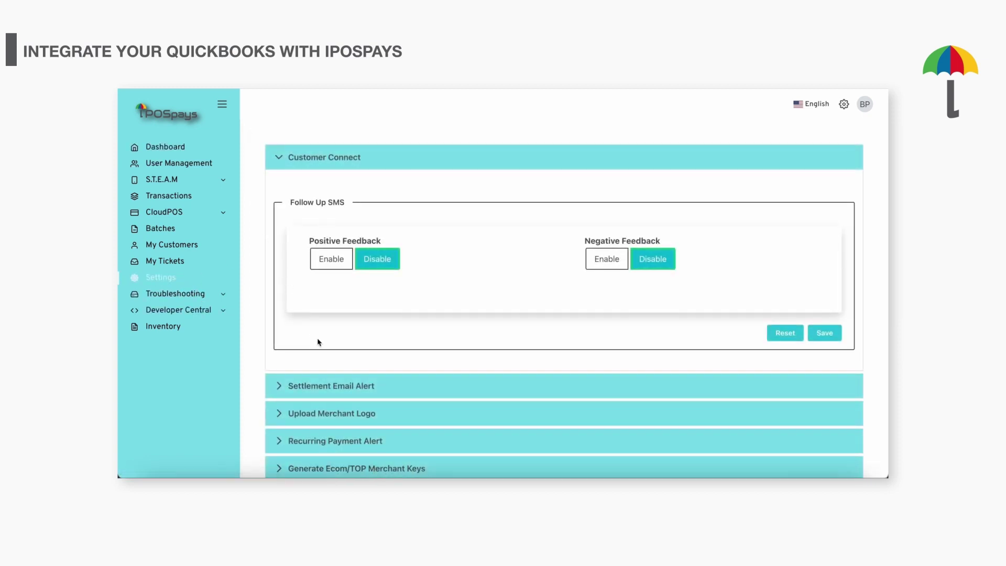
scroll(317, 340, "down", 3)
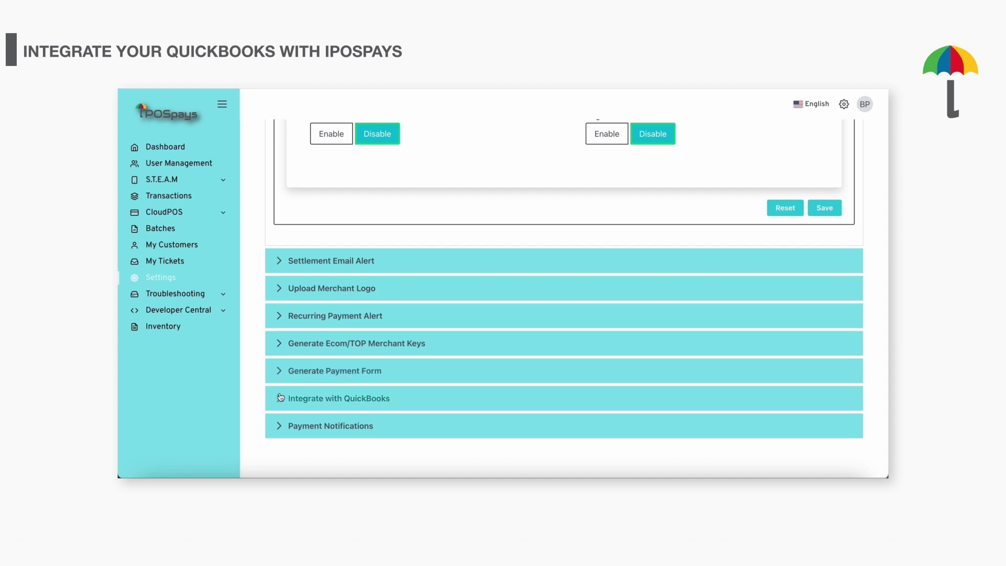
left_click(280, 397)
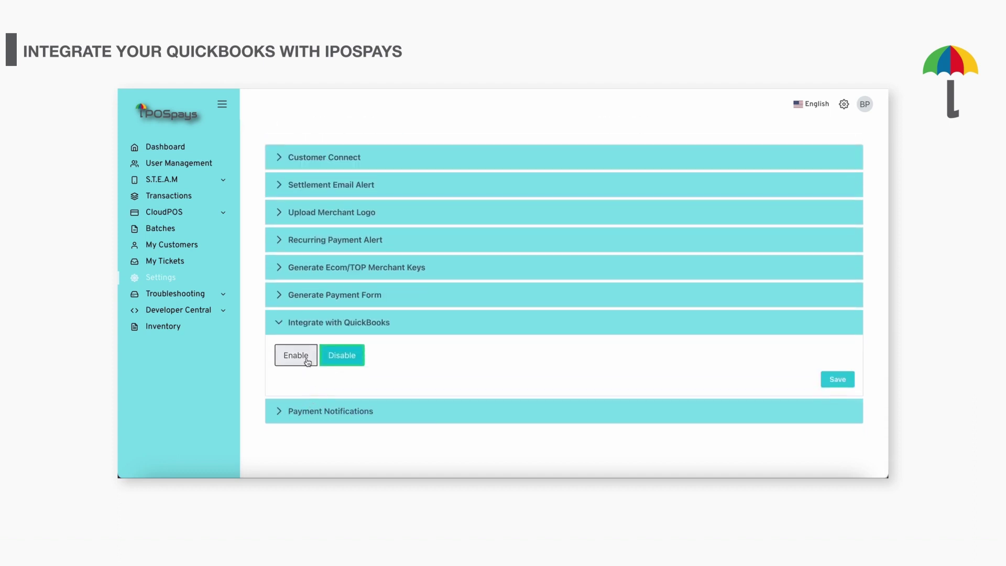
left_click(307, 360)
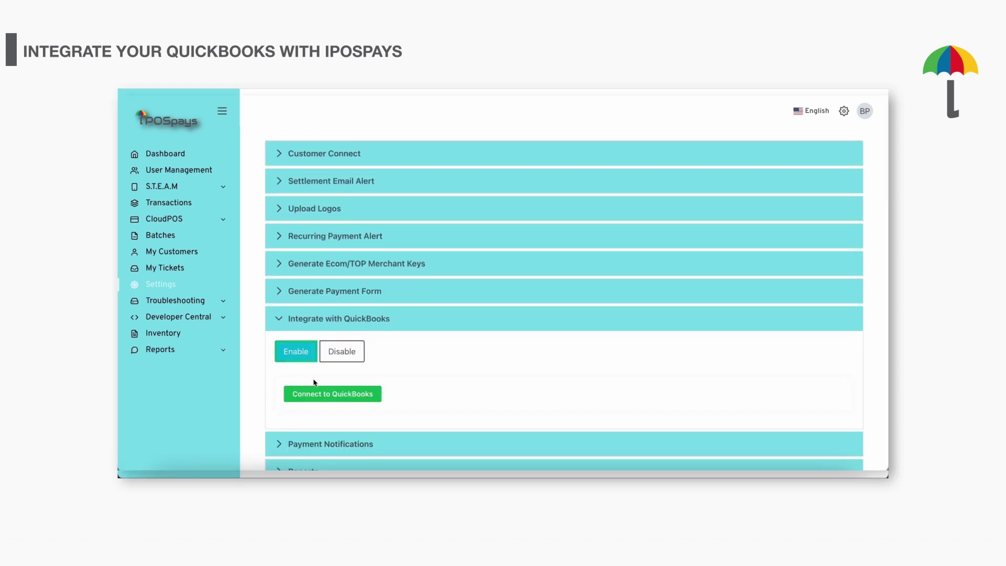
left_click(317, 393)
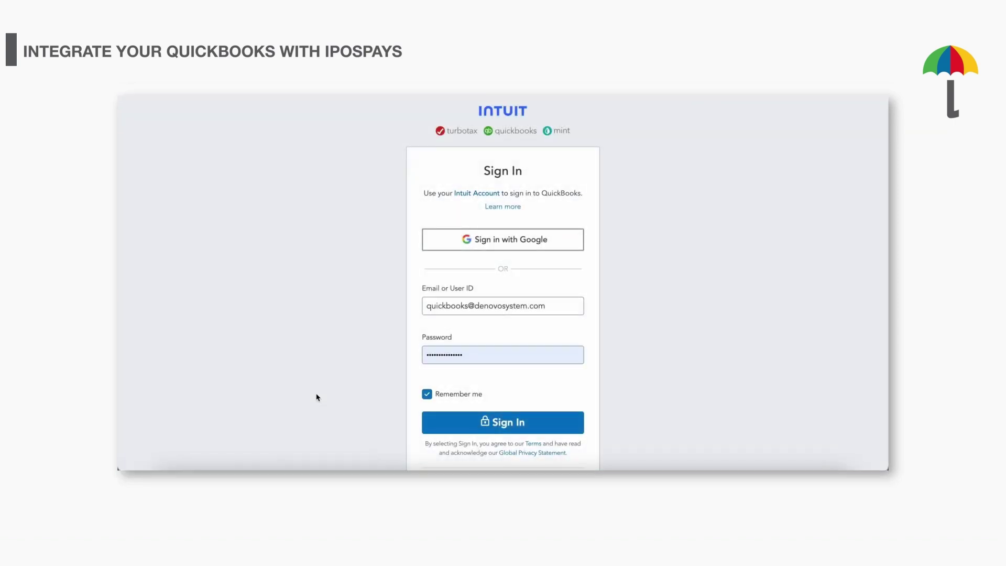
- Submit the Intuit sign-in credentials to connect the QuickBooks account
left_click(483, 421)
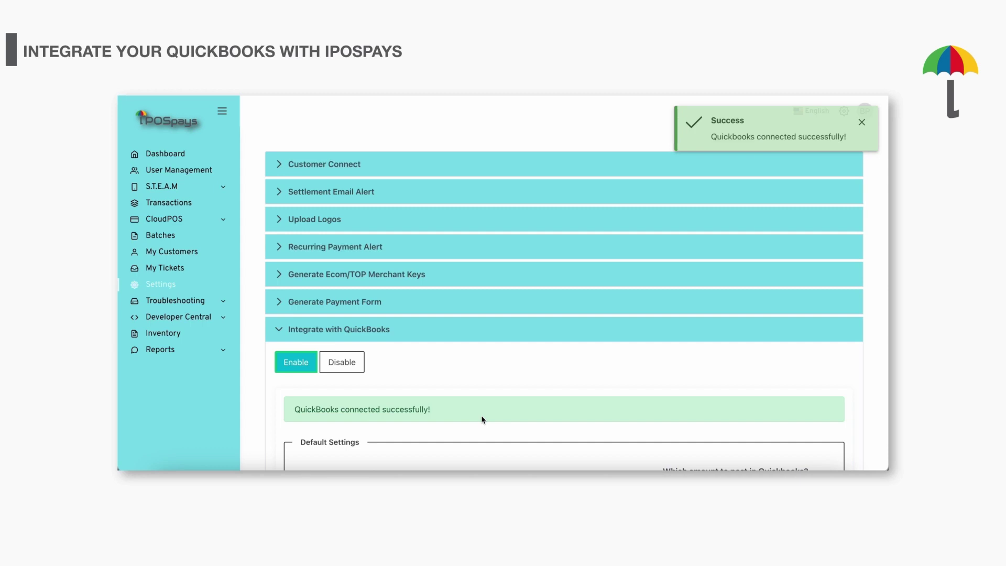
- Set Default Service to Design and Default Accounts/Ledger to Checking, then save
scroll(380, 375, "down", 3)
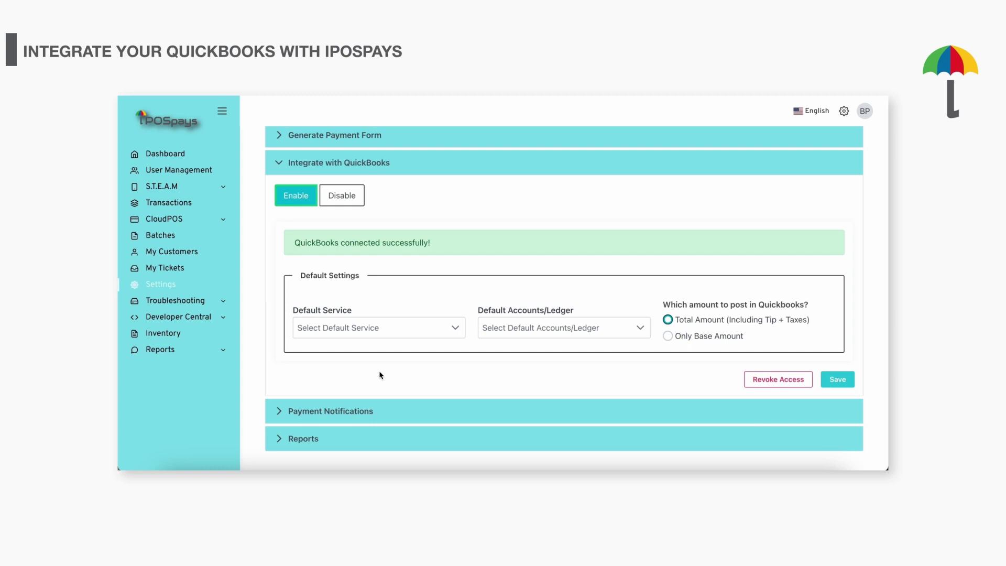
left_click(370, 328)
left_click(355, 372)
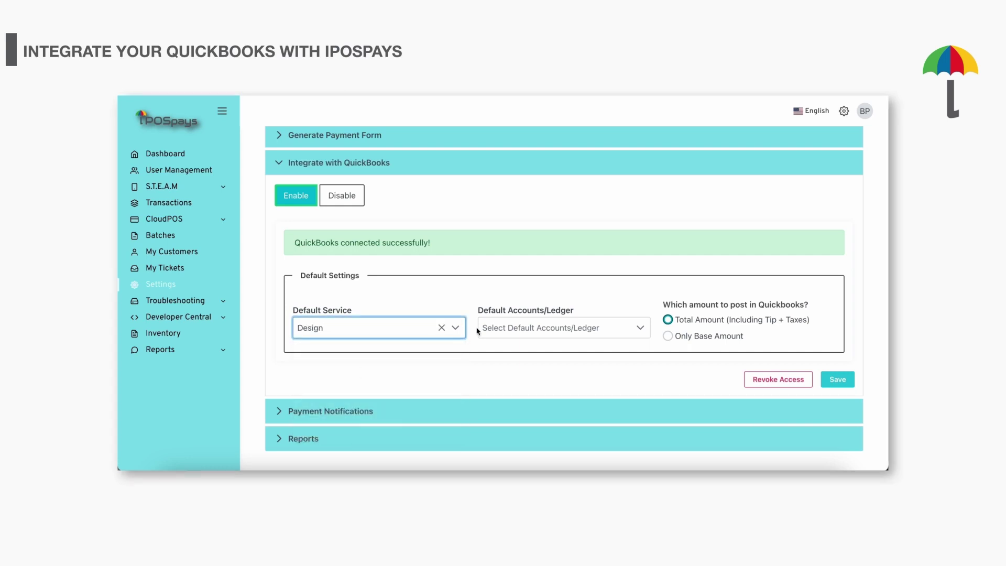
left_click(482, 329)
left_click(503, 373)
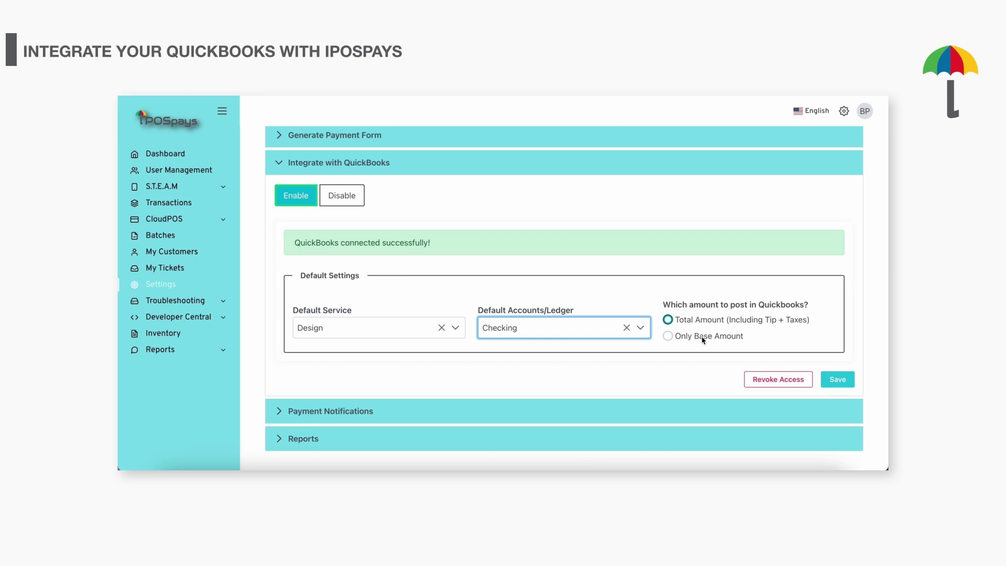
left_click(837, 379)
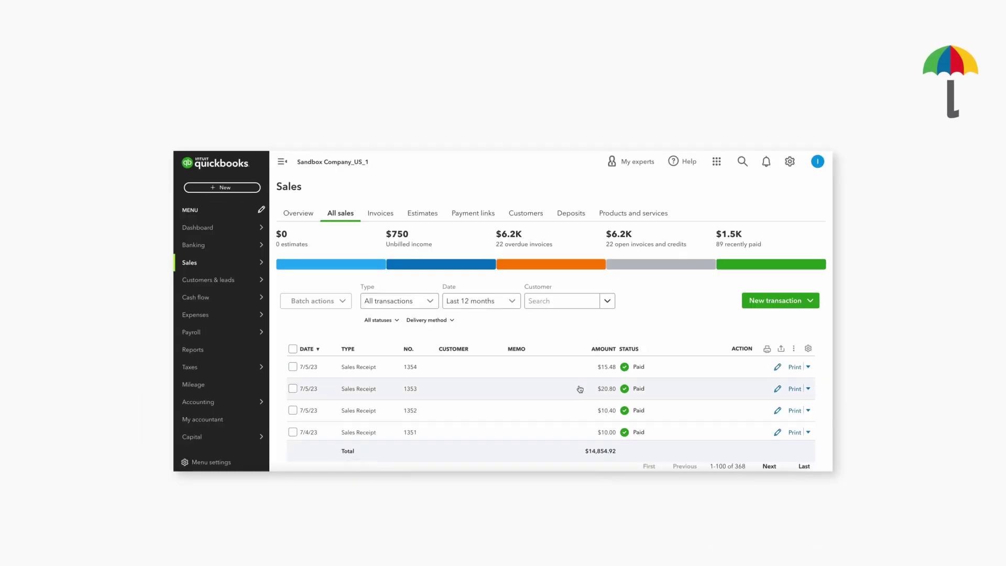
- Open sales receipt #1354 and verify its Checking deposit account and Design product line
left_click(778, 366)
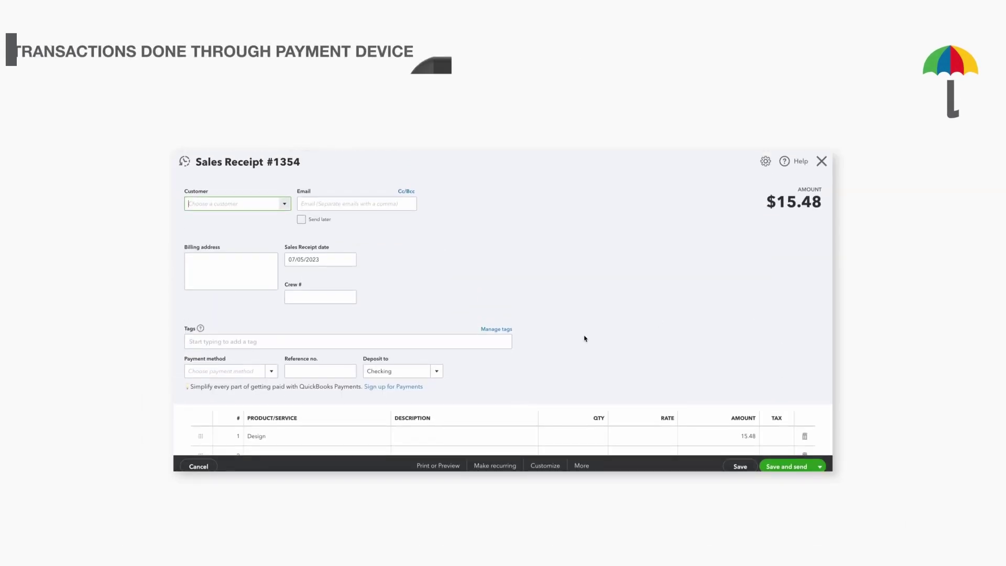
scroll(549, 328, "down", 2)
left_click(365, 323)
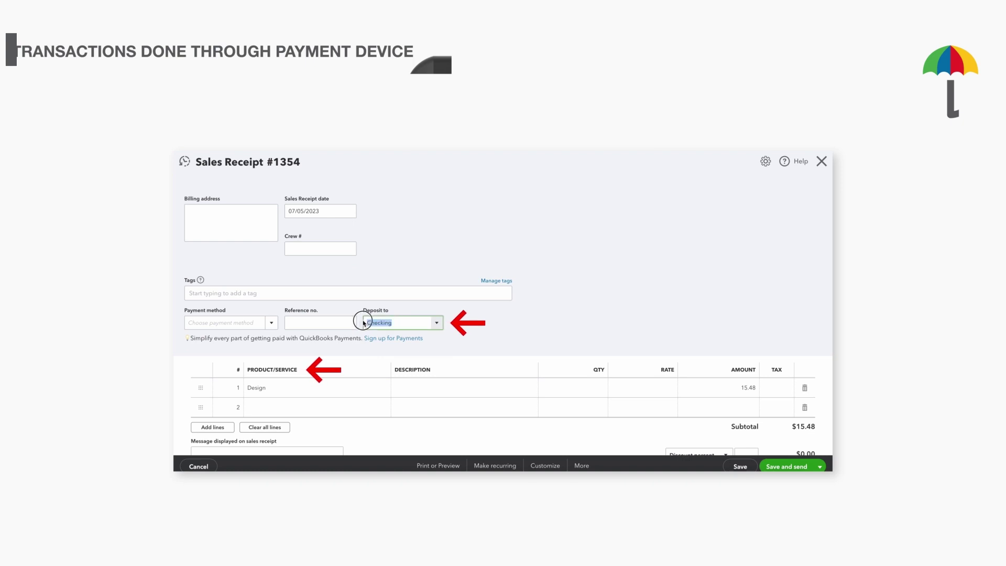
left_click(243, 387)
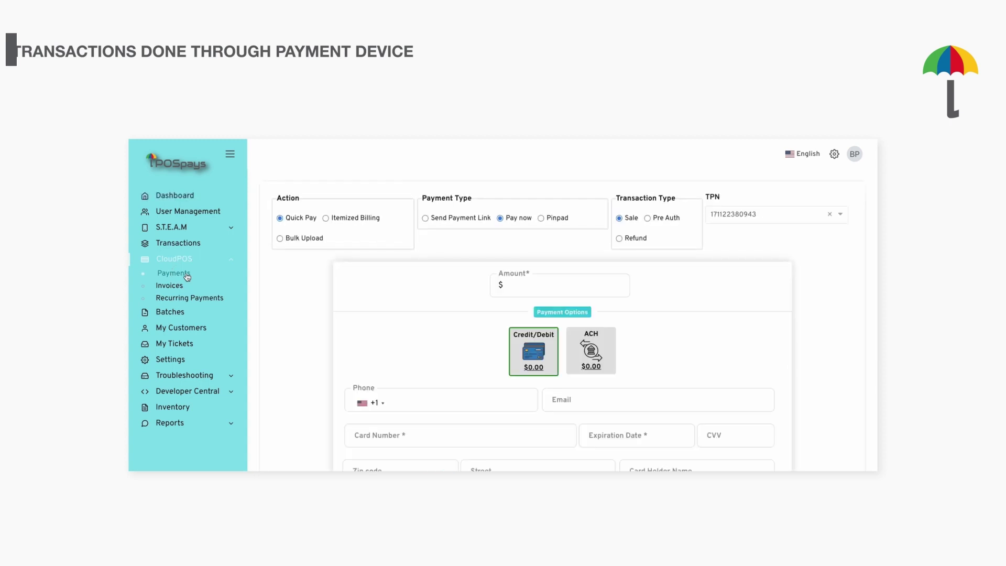
- Choose the payment terminal, enter a 10.00 amount, and fill in the phone and card details
left_click(741, 217)
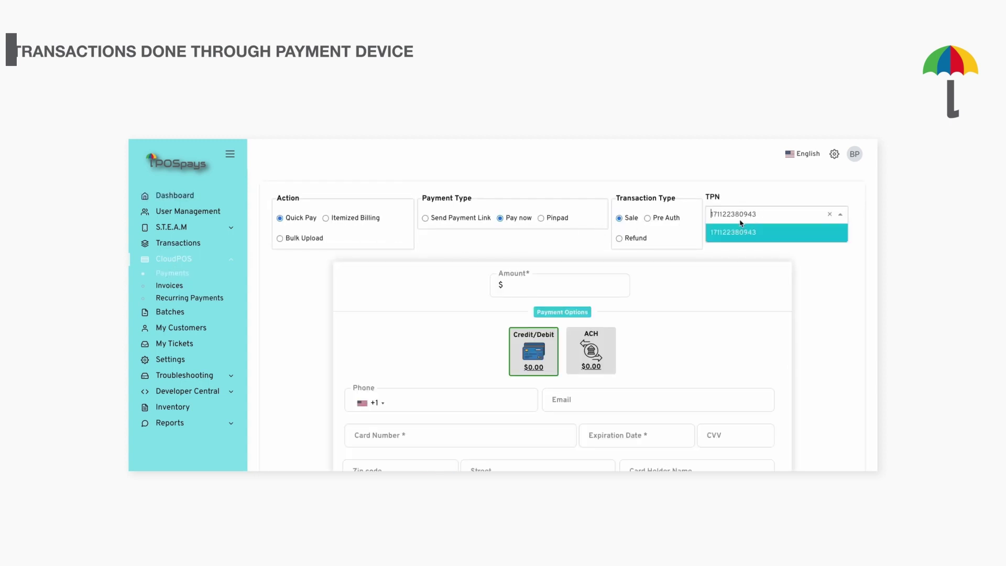
left_click(743, 239)
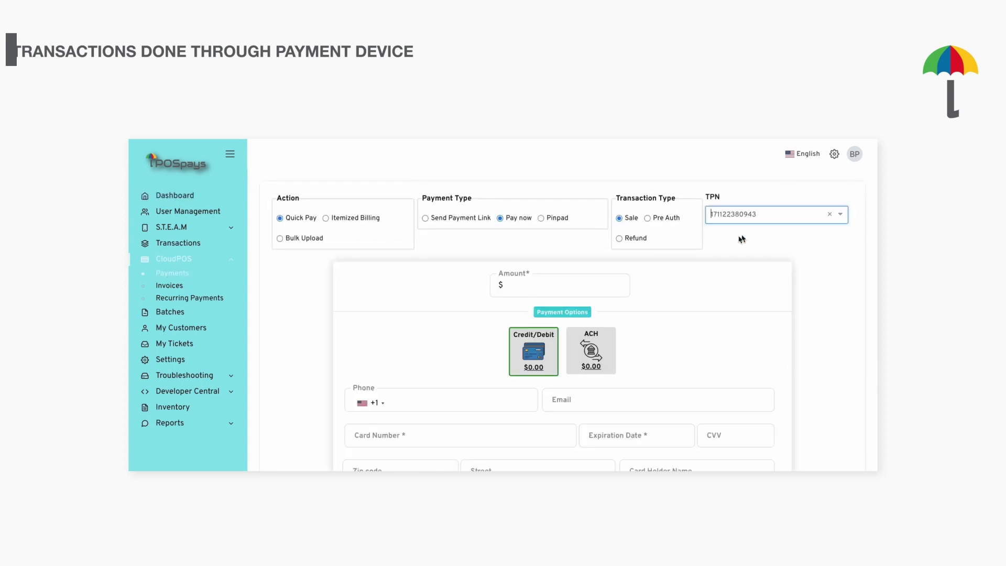
left_click(530, 293)
type(".10.00")
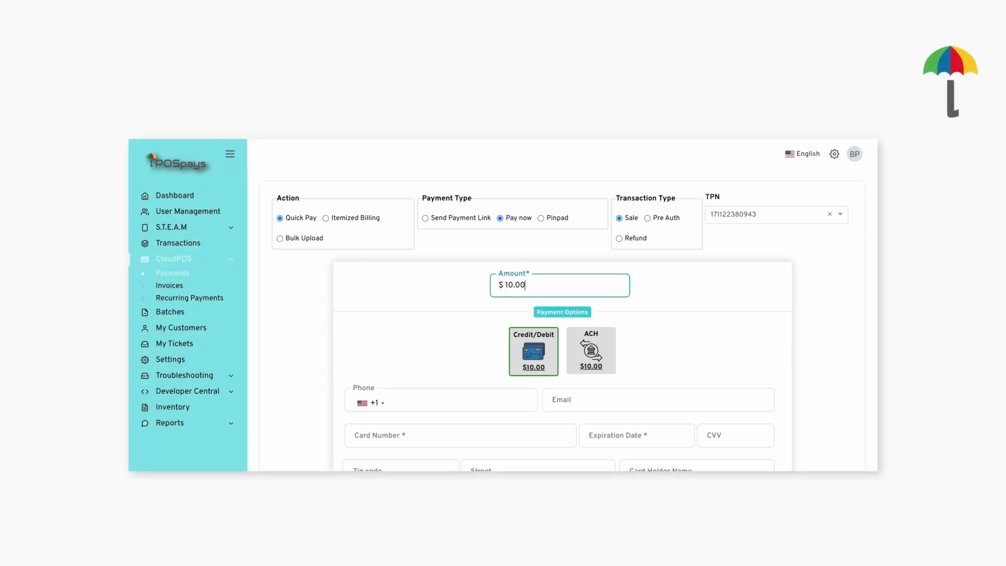
left_click(478, 398)
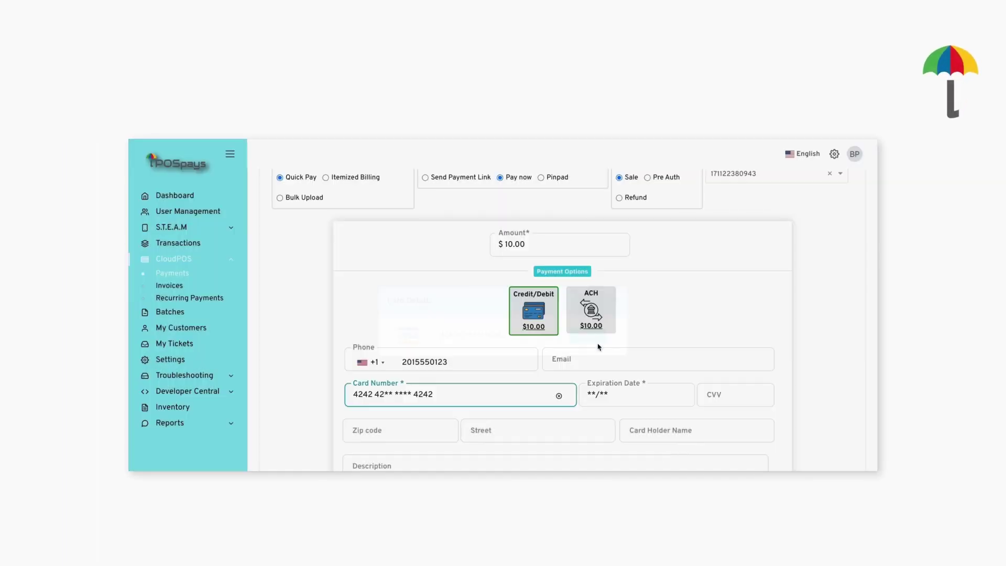
left_click(726, 391)
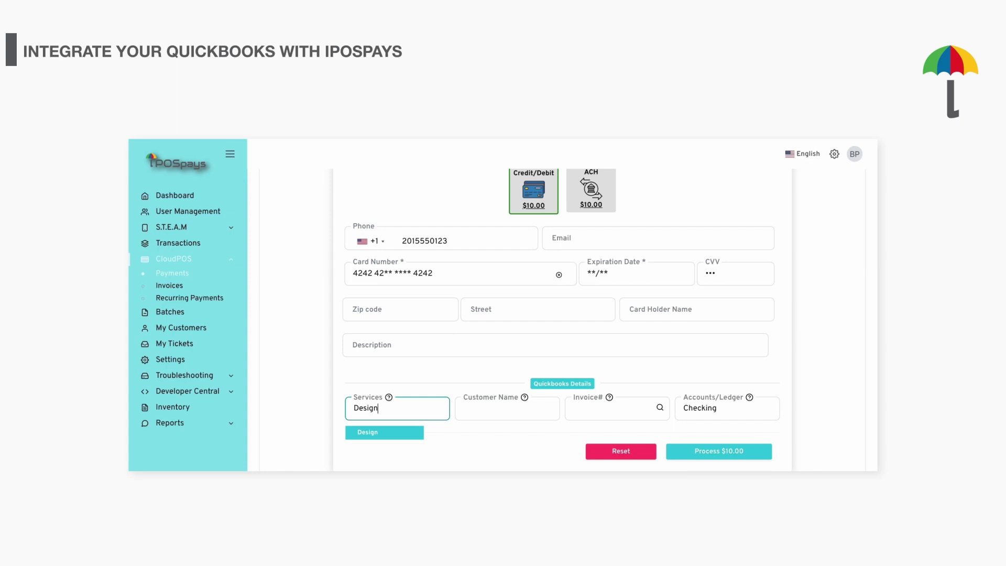
- Attach the QuickBooks customer and an invoice number, then process the $10.00 payment
left_click(464, 408)
type("Jo")
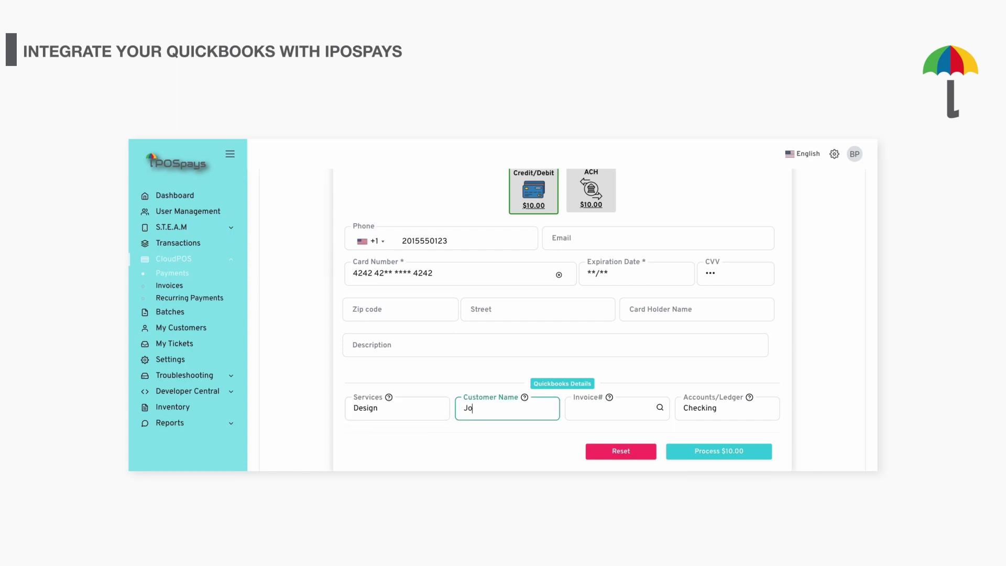
type("hn")
key("Return")
left_click(647, 410)
type("1234")
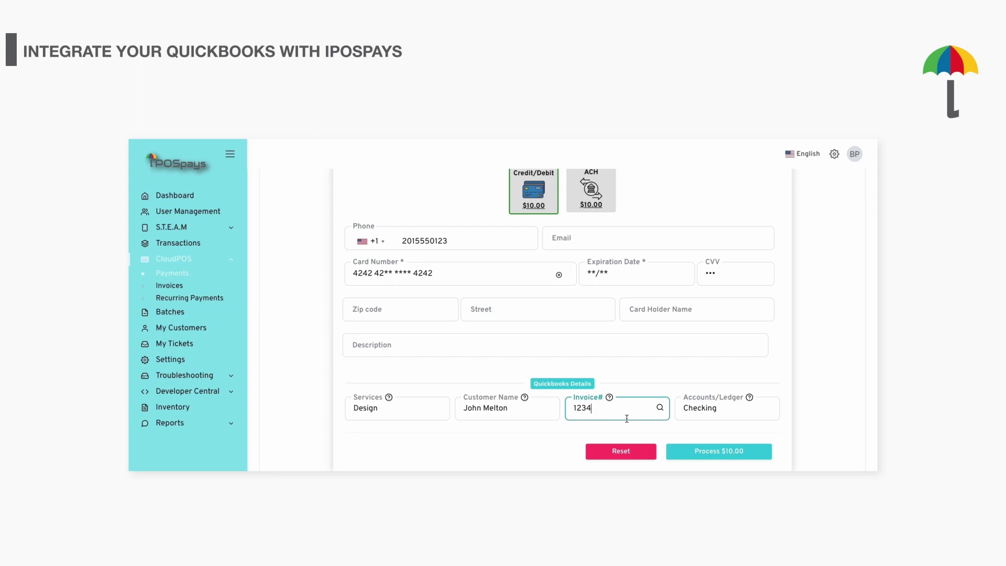
left_click(530, 408)
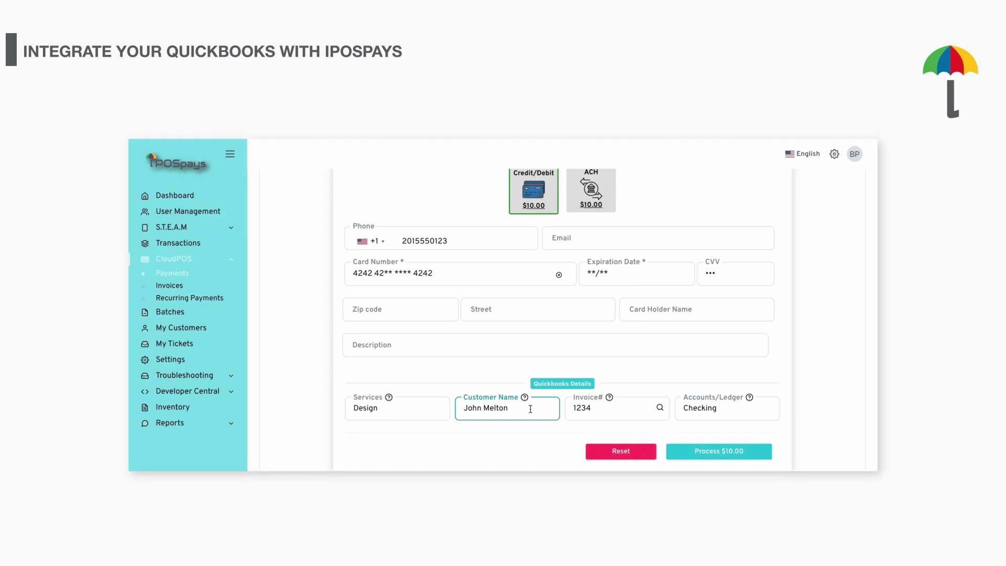
left_click(702, 453)
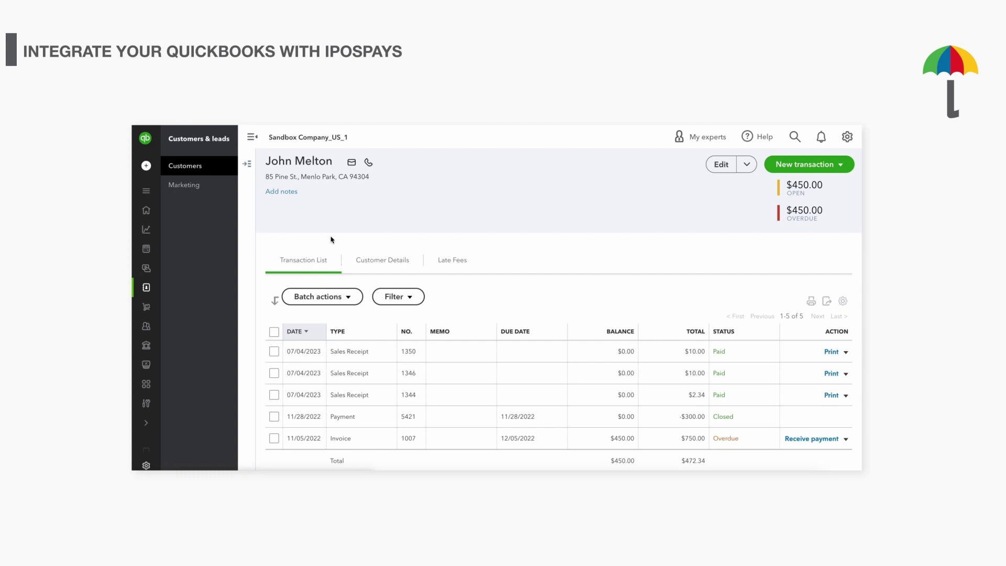
- Refresh the customer's QuickBooks page to update the transaction list
key("F5")
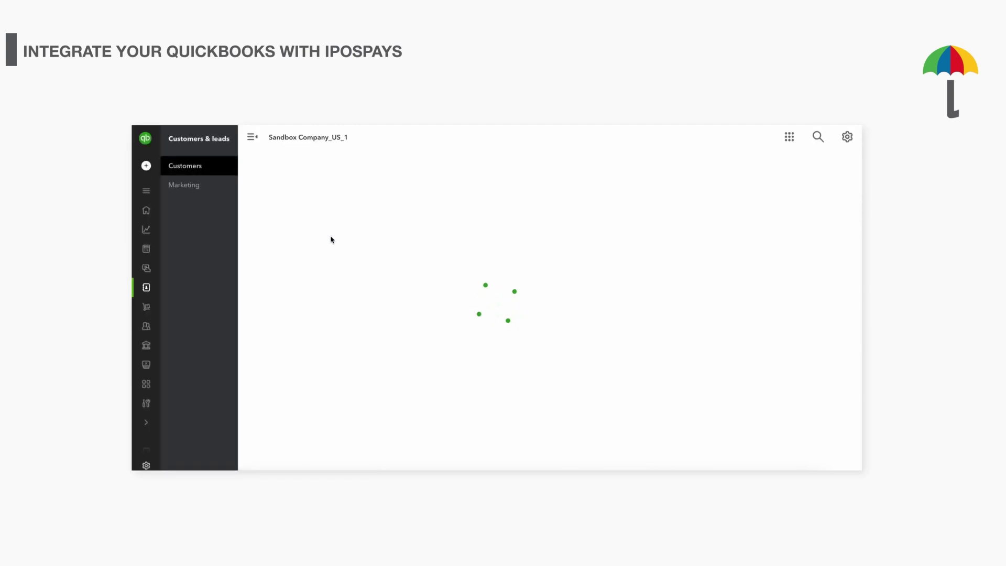